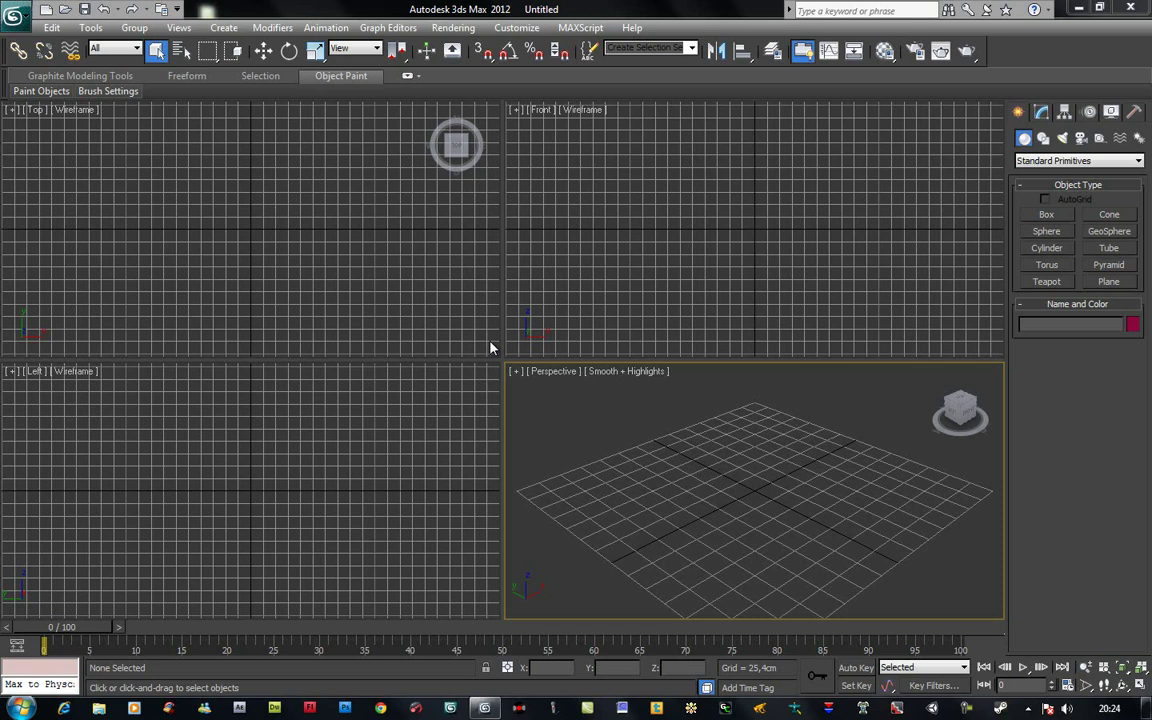
- Maximize the Perspective view and draw a 50,8cm box on the grid with grid snapping
key("alt+w")
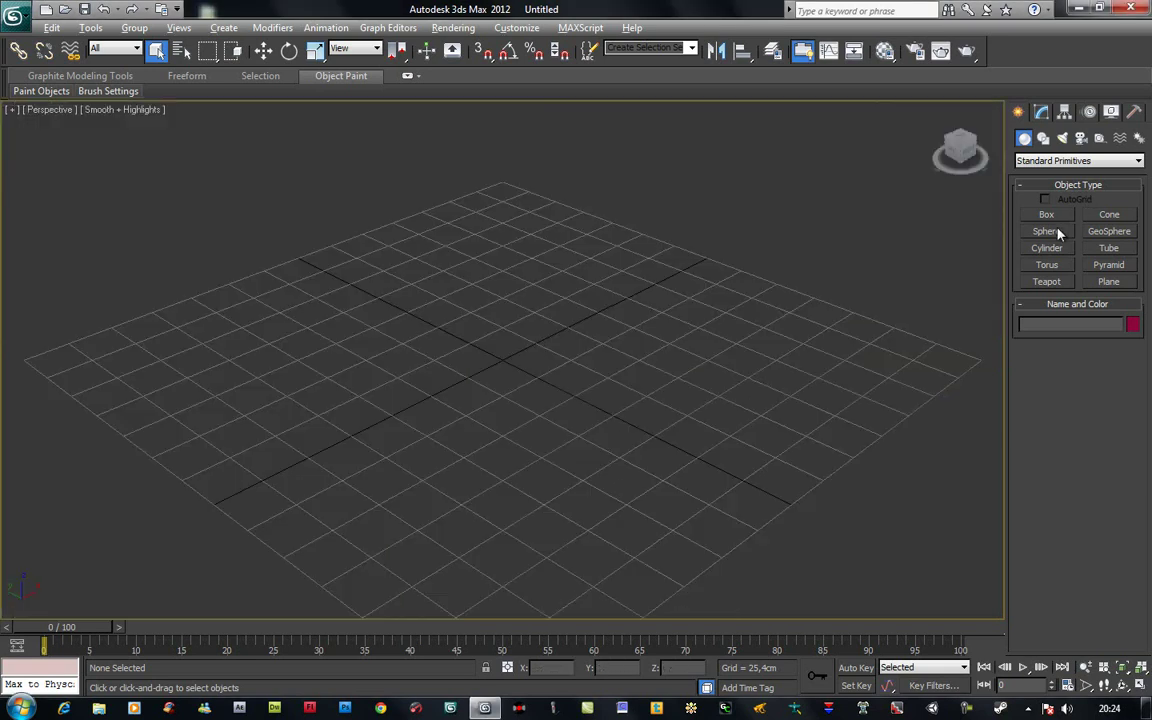
left_click(1046, 214)
key("s")
middle_click_drag(518, 405, 380, 419, "alt")
left_click_drag(384, 372, 480, 420)
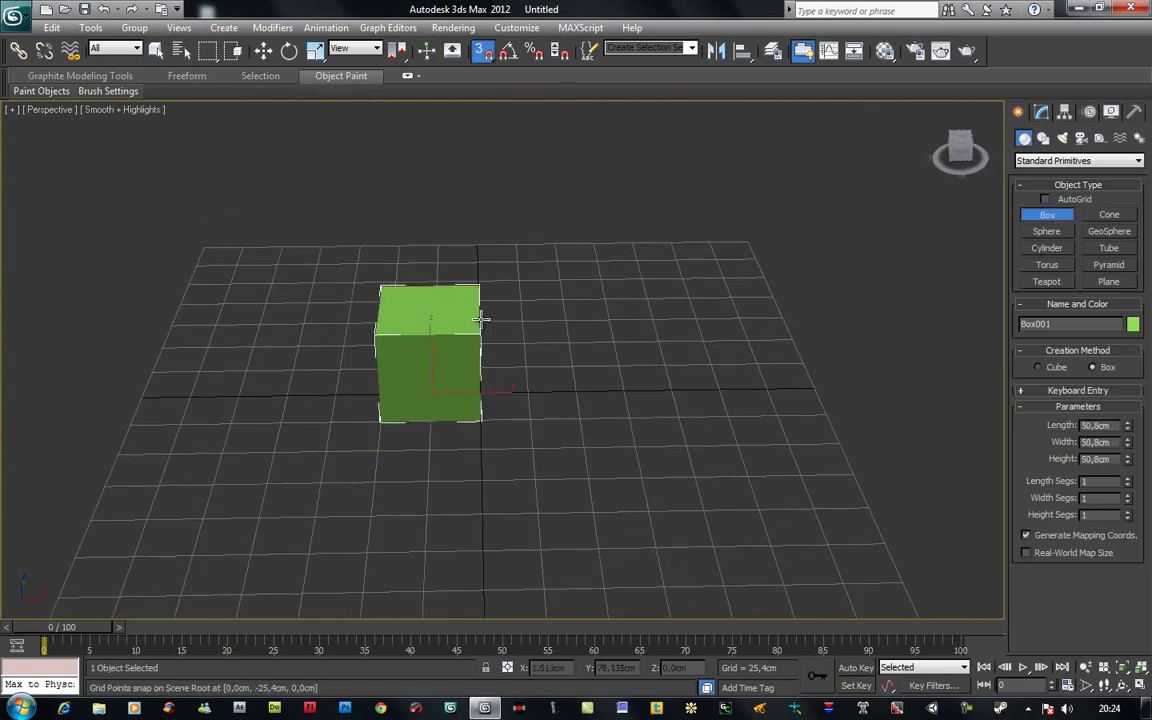
left_click(480, 318)
- Convert the box to an Editable Poly
left_click(1041, 111)
right_click(1045, 177)
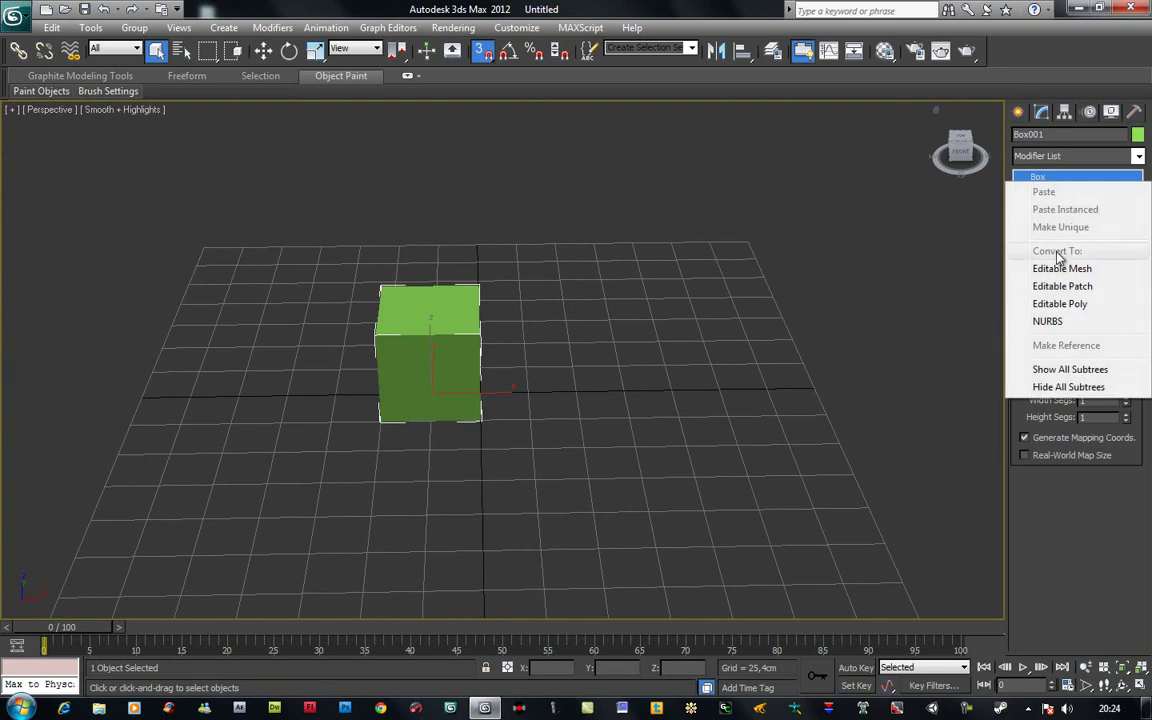
left_click(1060, 303)
- Scale the four left-side vertices inward so the box tapers, then deselect
middle_click_drag(723, 329, 743, 328)
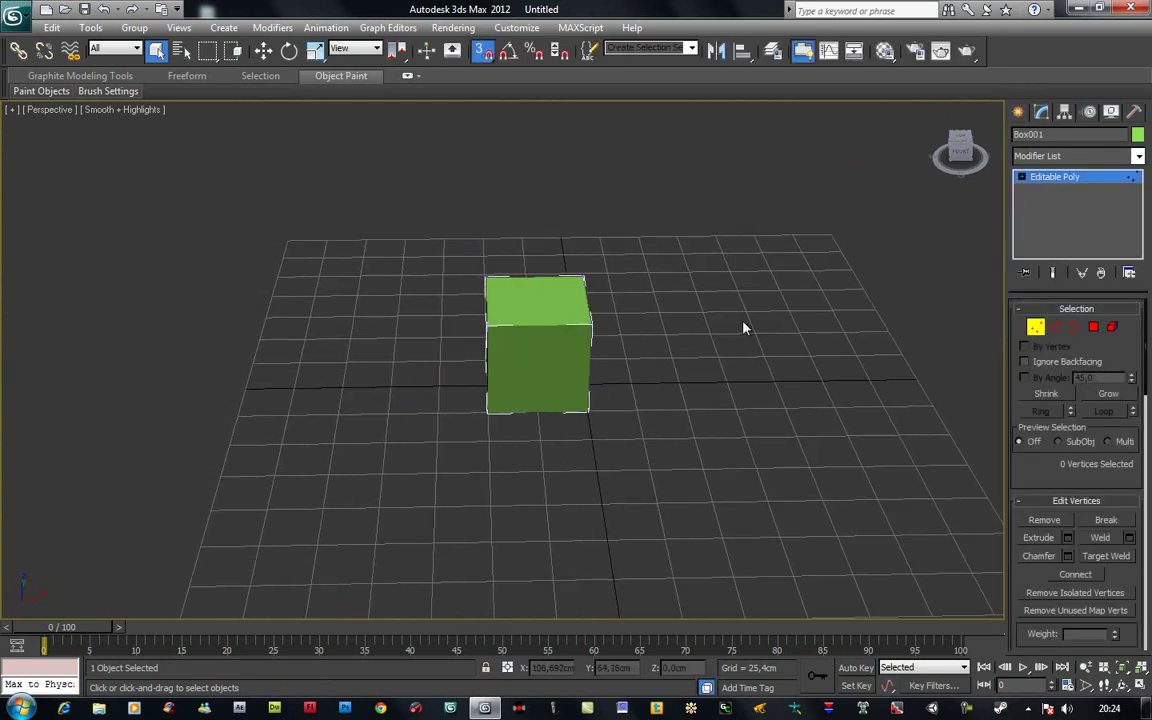
left_click_drag(350, 175, 566, 462)
scroll(517, 445, "up", 5)
middle_click_drag(517, 445, 553, 432, "alt")
key("r")
left_click_drag(489, 330, 488, 368)
key("q")
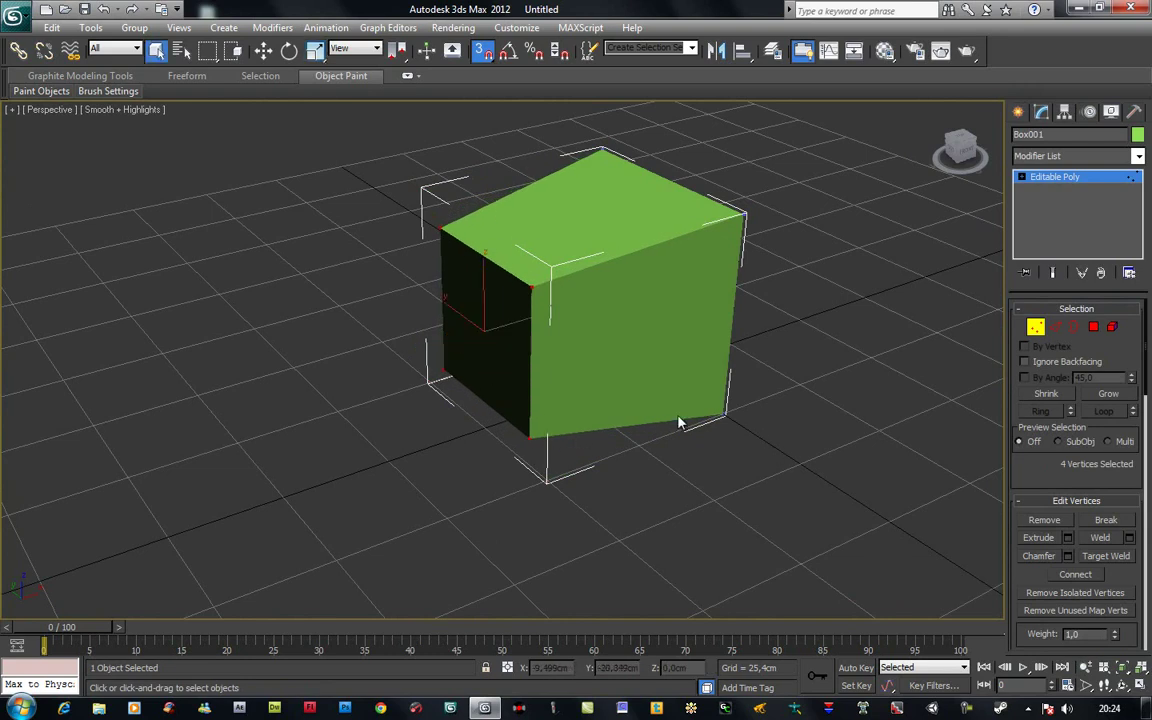
middle_click_drag(738, 411, 900, 311, "alt")
left_click(786, 378)
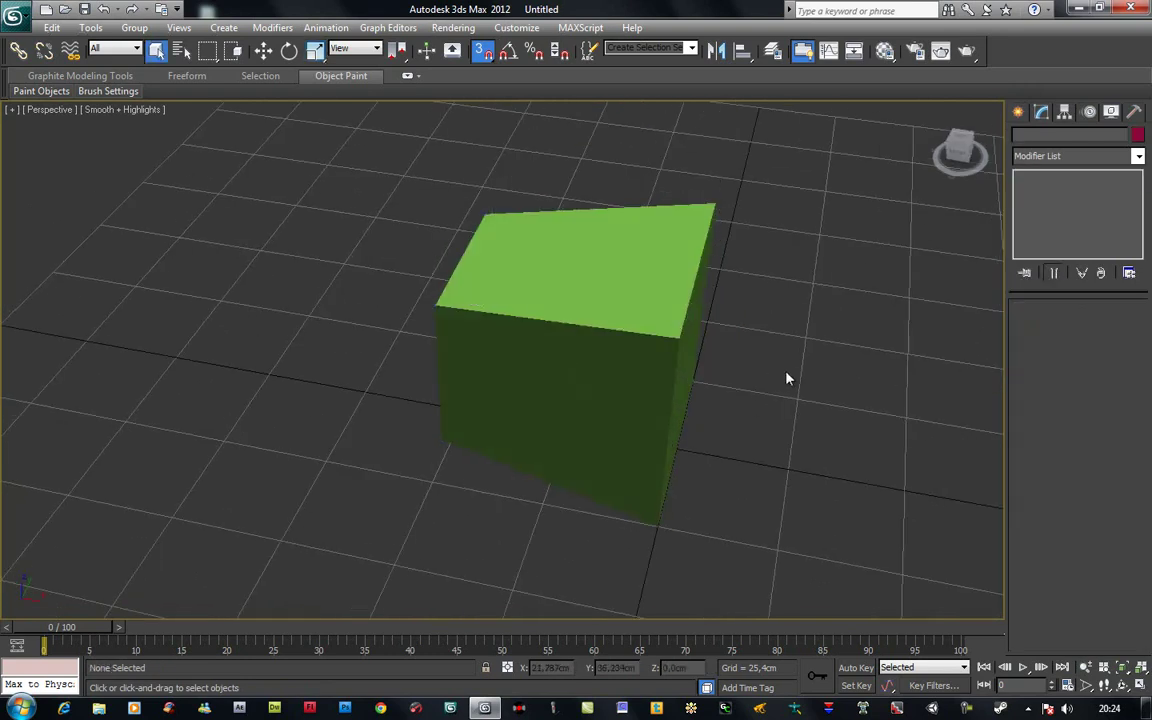
scroll(730, 430, "down", 4)
middle_click_drag(681, 476, 492, 400, "alt")
- Move the tapered box to the left of the grid centre
left_click(492, 400)
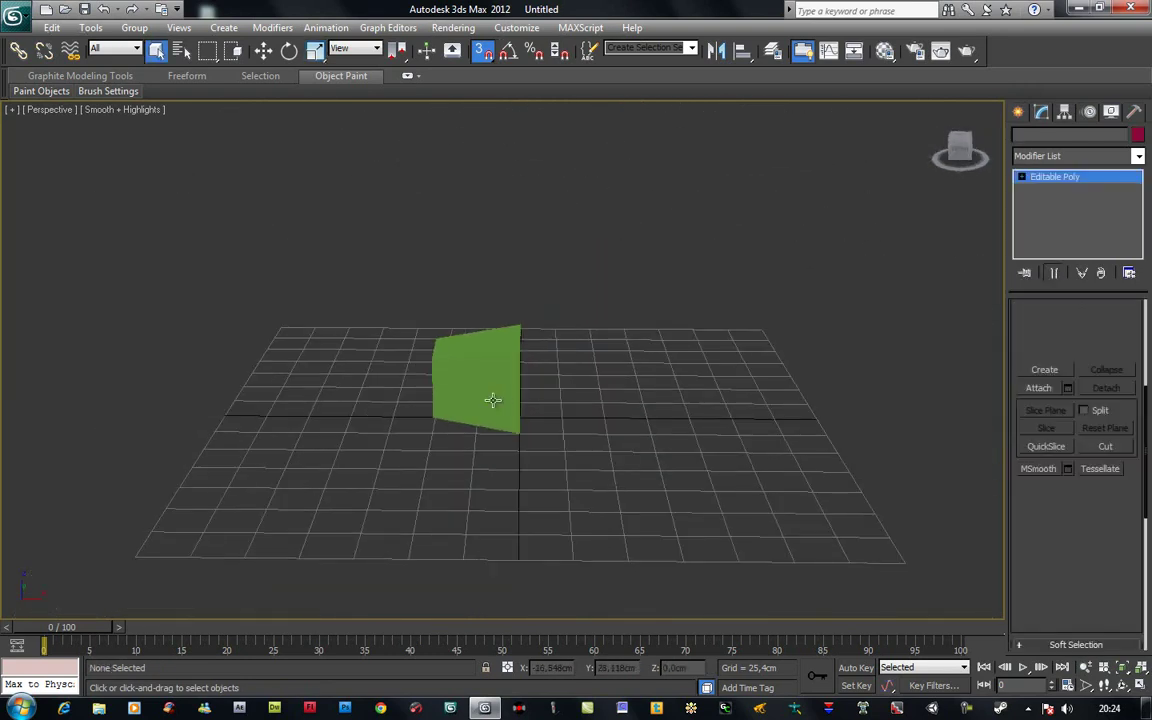
key("w")
left_click_drag(540, 416, 447, 418)
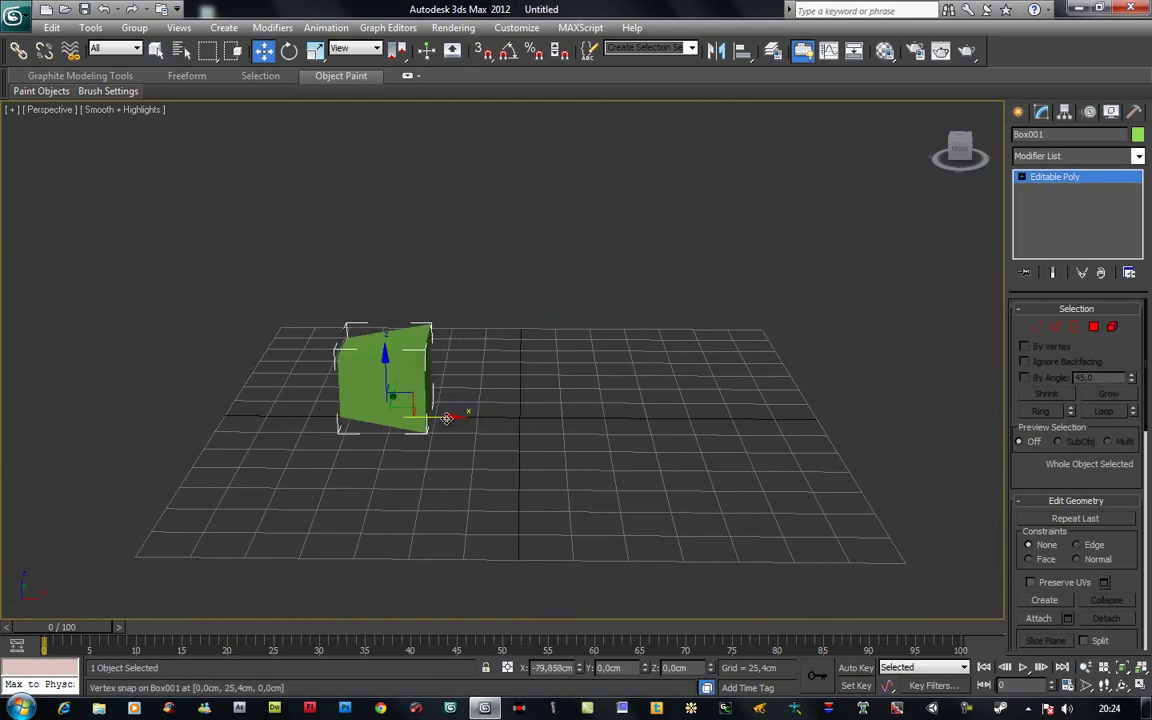
left_click(328, 340)
left_click(419, 360)
- Add a Symmetry modifier with Flip on and move its Mirror plane right to separate the halves
left_click(1138, 156)
scroll(1090, 330, "down", 10)
left_click(1082, 442)
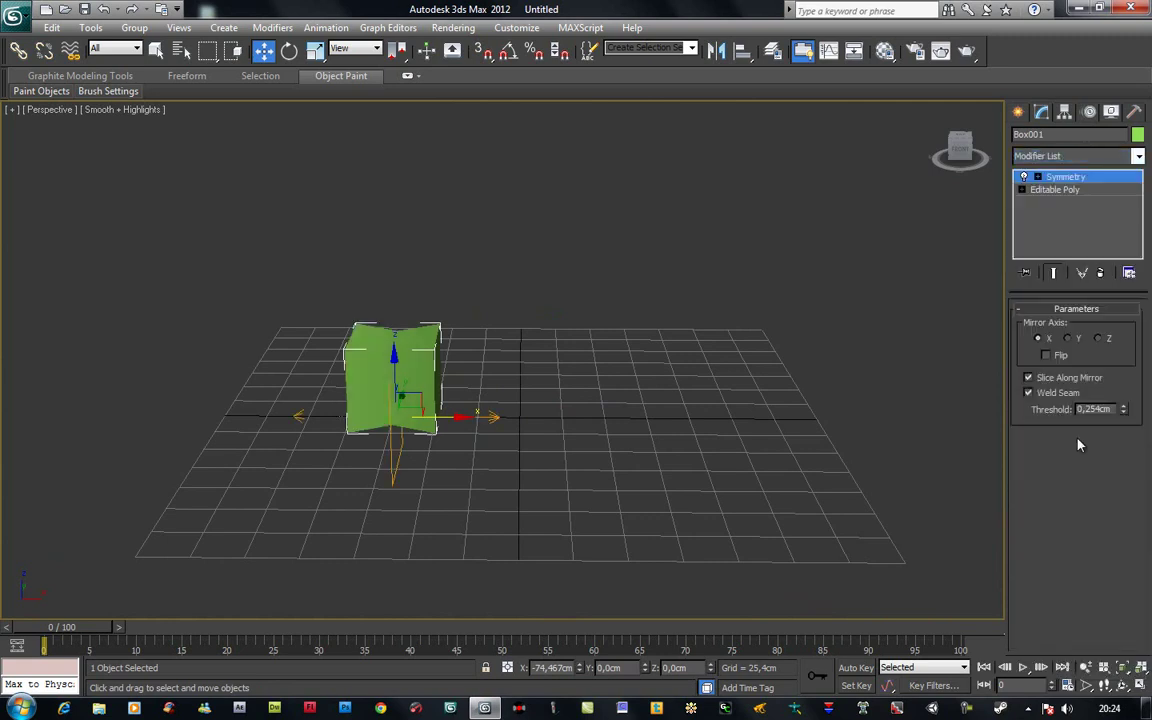
left_click(1046, 355)
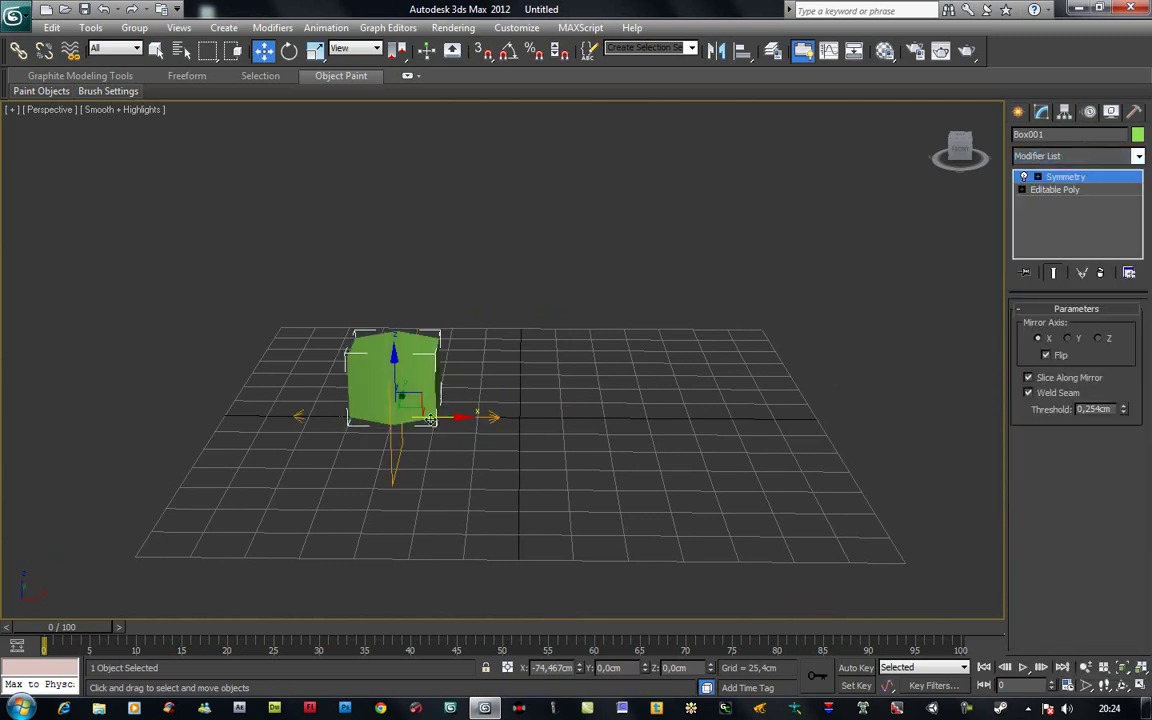
left_click(1037, 176)
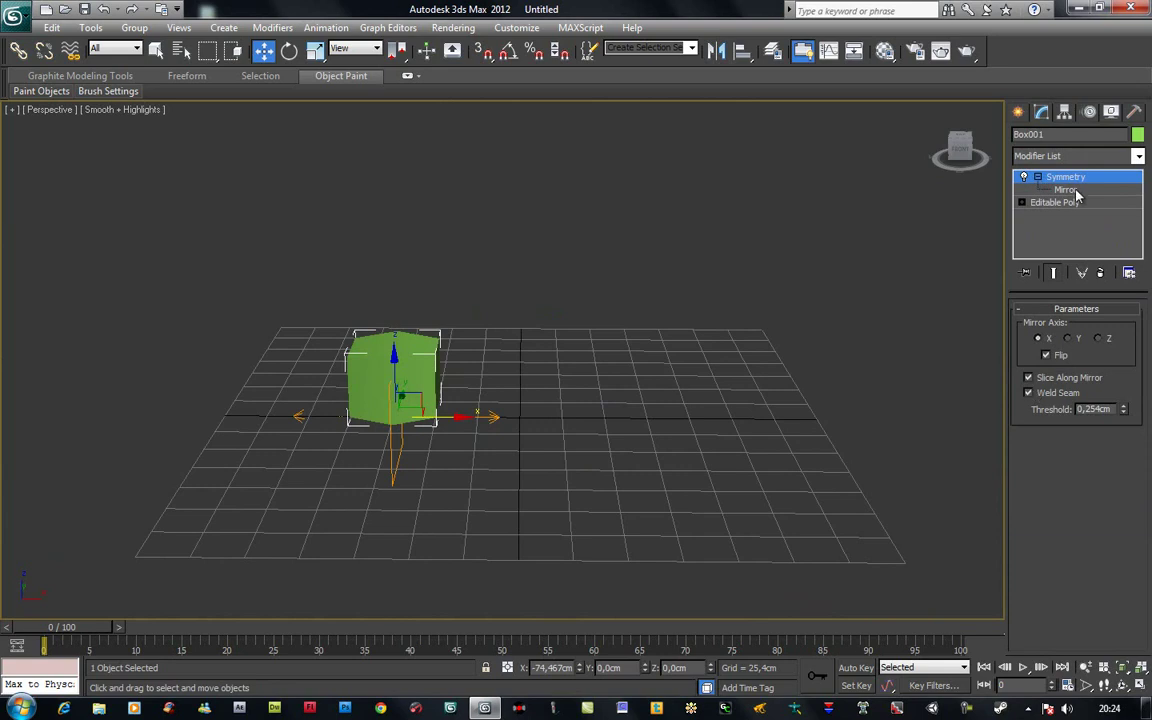
left_click(1066, 190)
left_click_drag(455, 416, 569, 416)
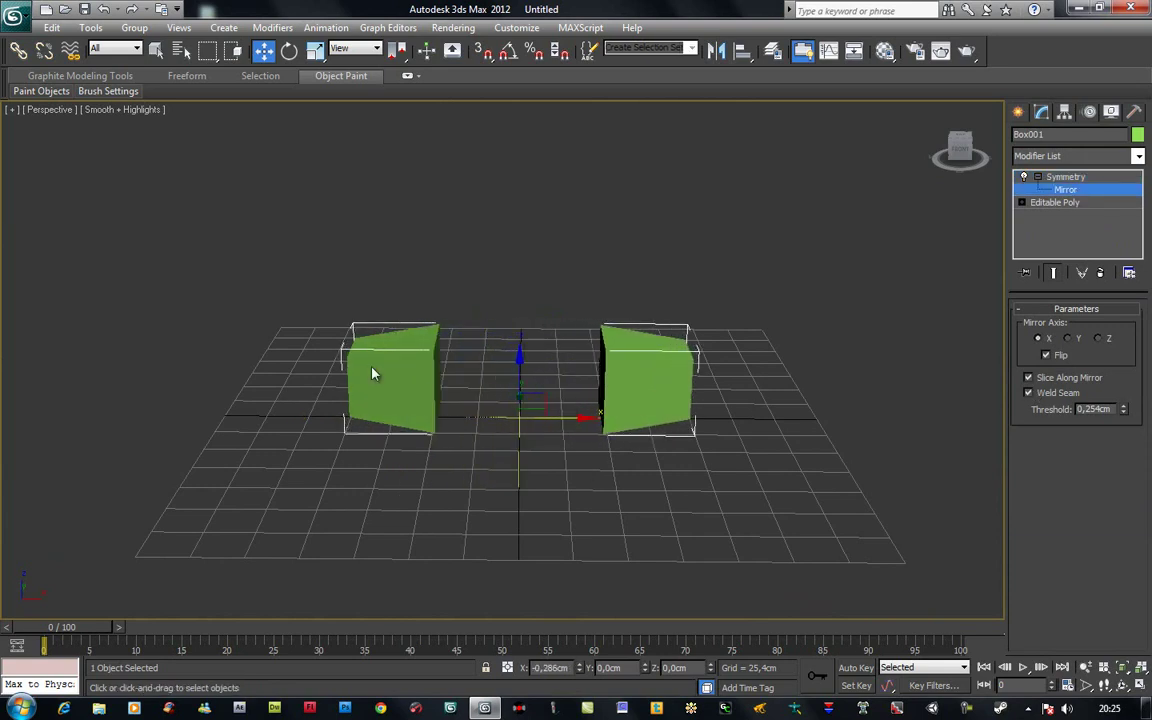
scroll(586, 455, "up", 4)
middle_click_drag(739, 360, 619, 389, "alt")
- Collapse the modifier stack into a single Editable Poly and reselect it
left_click(1065, 177)
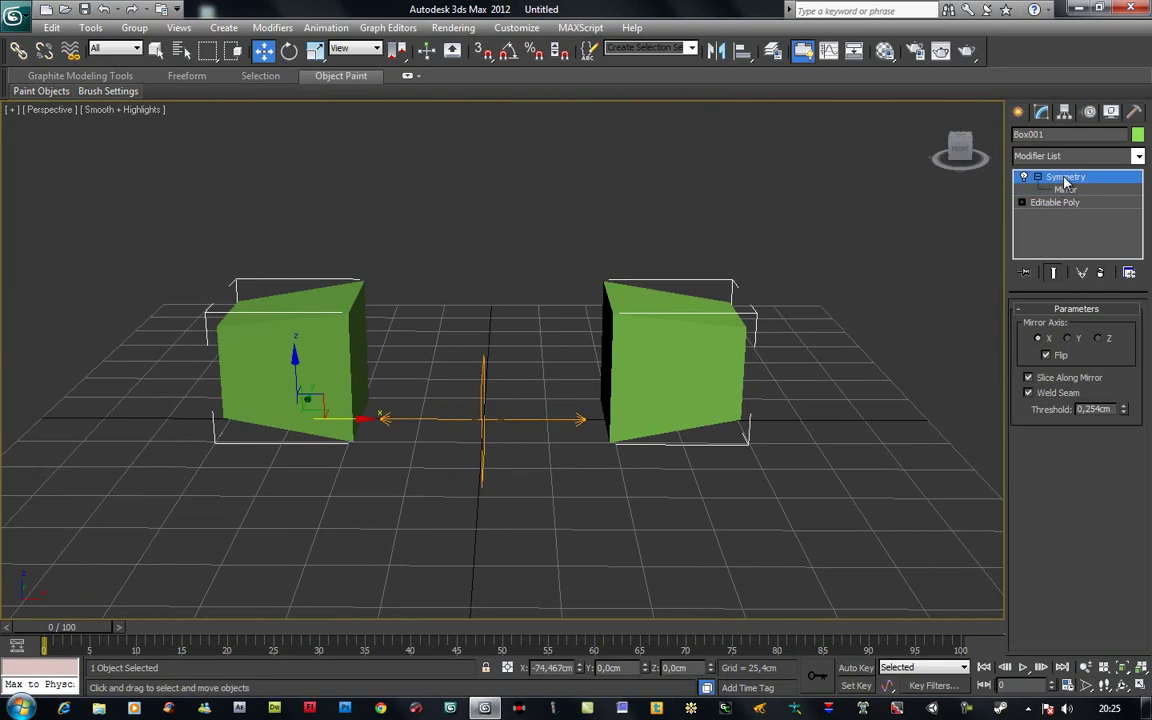
right_click(1066, 178)
left_click(1023, 341)
left_click(751, 424)
left_click_drag(496, 175, 655, 355)
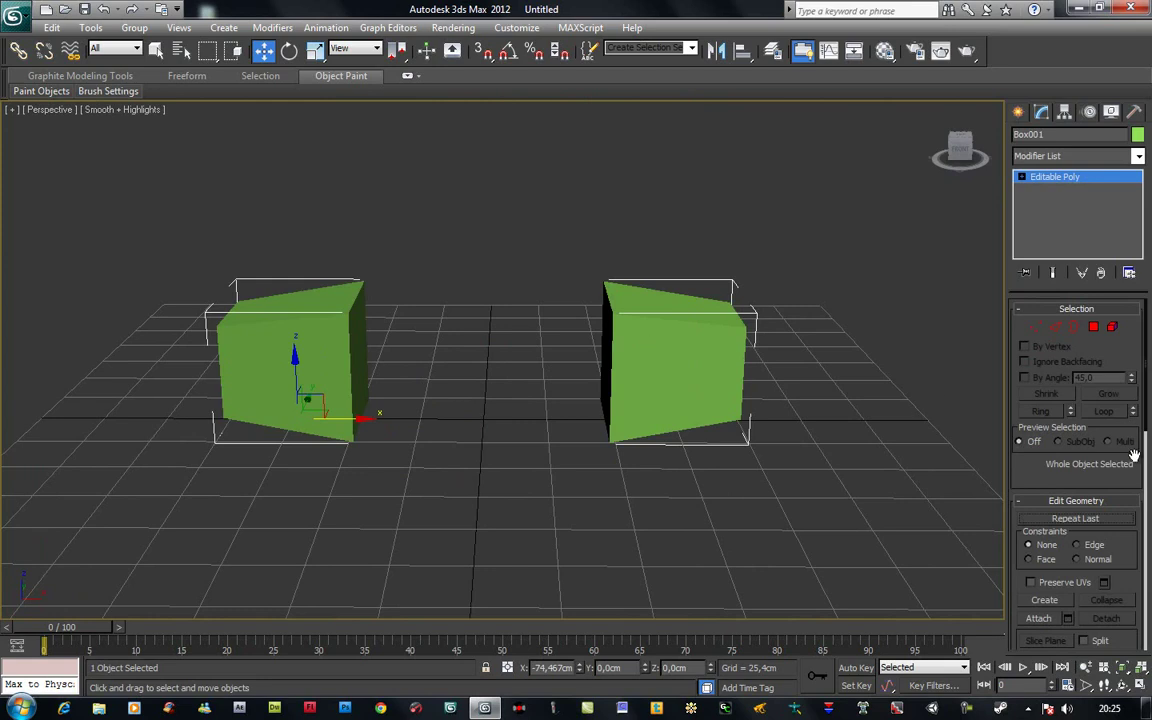
- Scroll the Modify panel rollouts to locate the Element sub-object level
scroll(1090, 496, "down", 1)
scroll(1088, 492, "down", 5)
scroll(1086, 481, "up", 5)
scroll(1085, 540, "down", 1)
scroll(1070, 555, "down", 1)
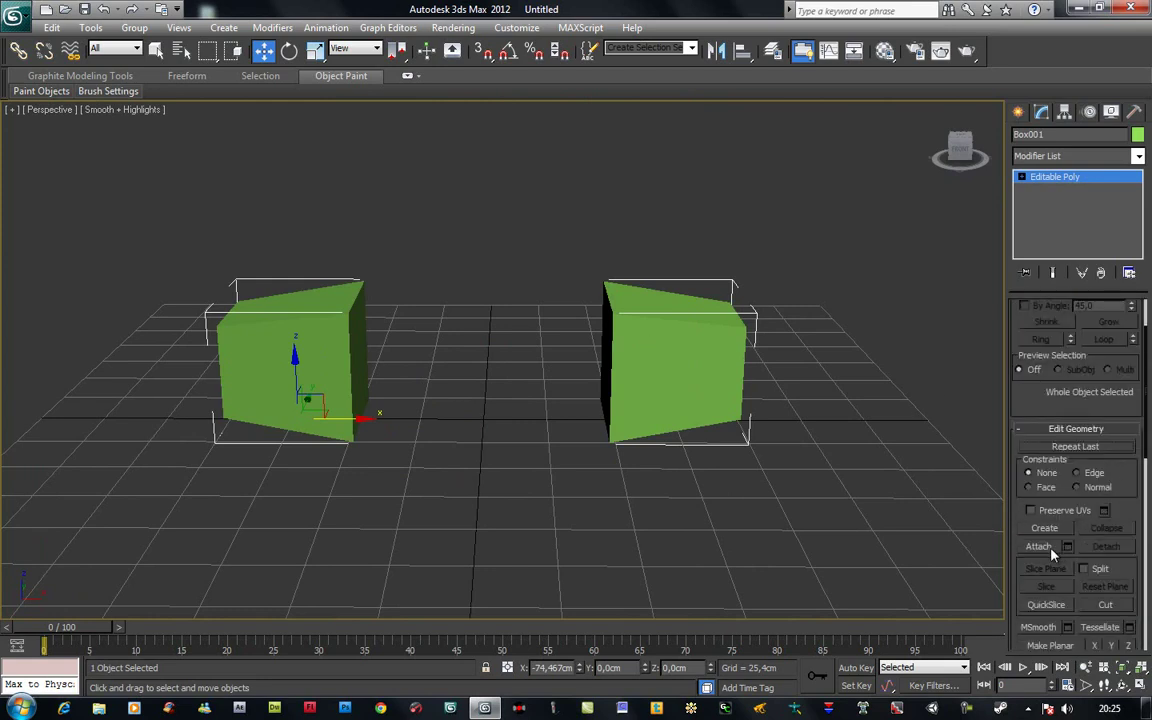
scroll(1090, 540, "up", 3)
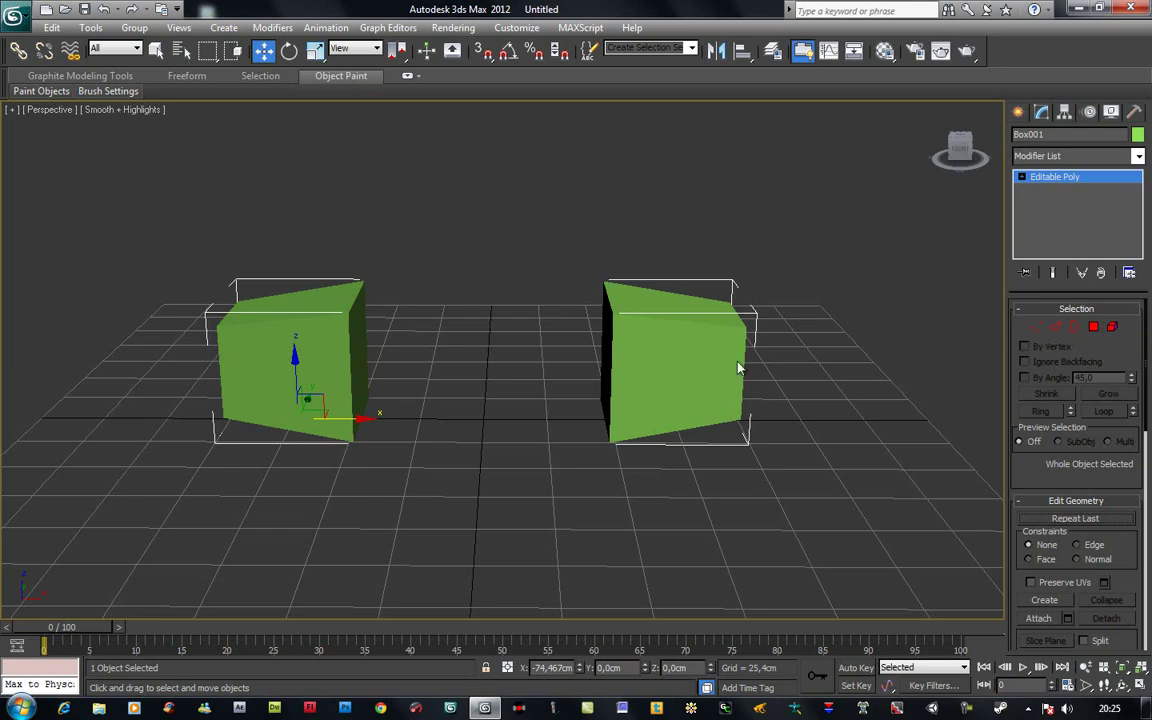
- In Element mode, select the right box's element and start a Detach
left_click(1112, 327)
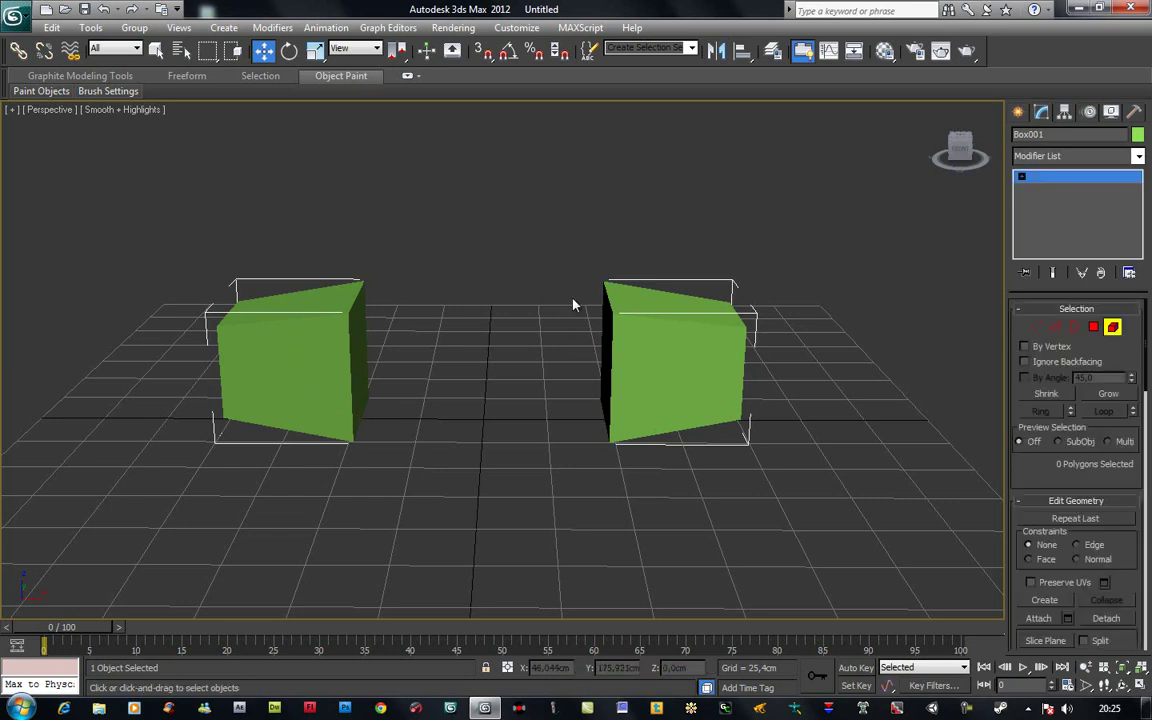
left_click(665, 375)
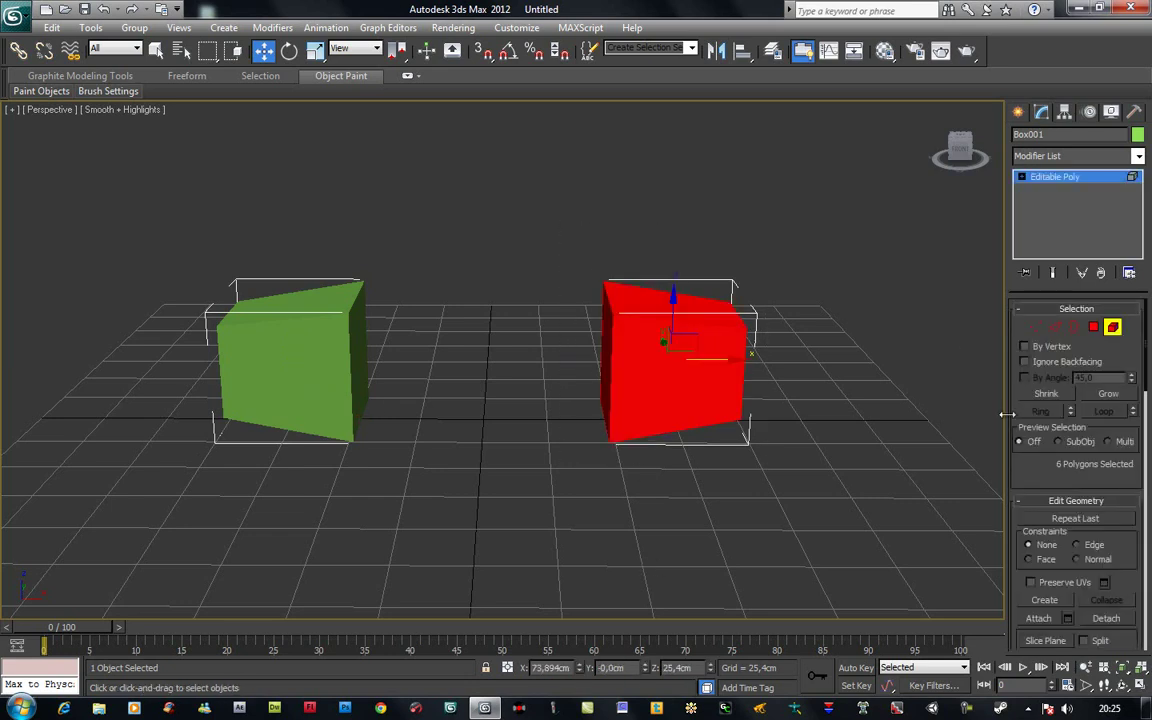
scroll(1138, 591, "down", 1)
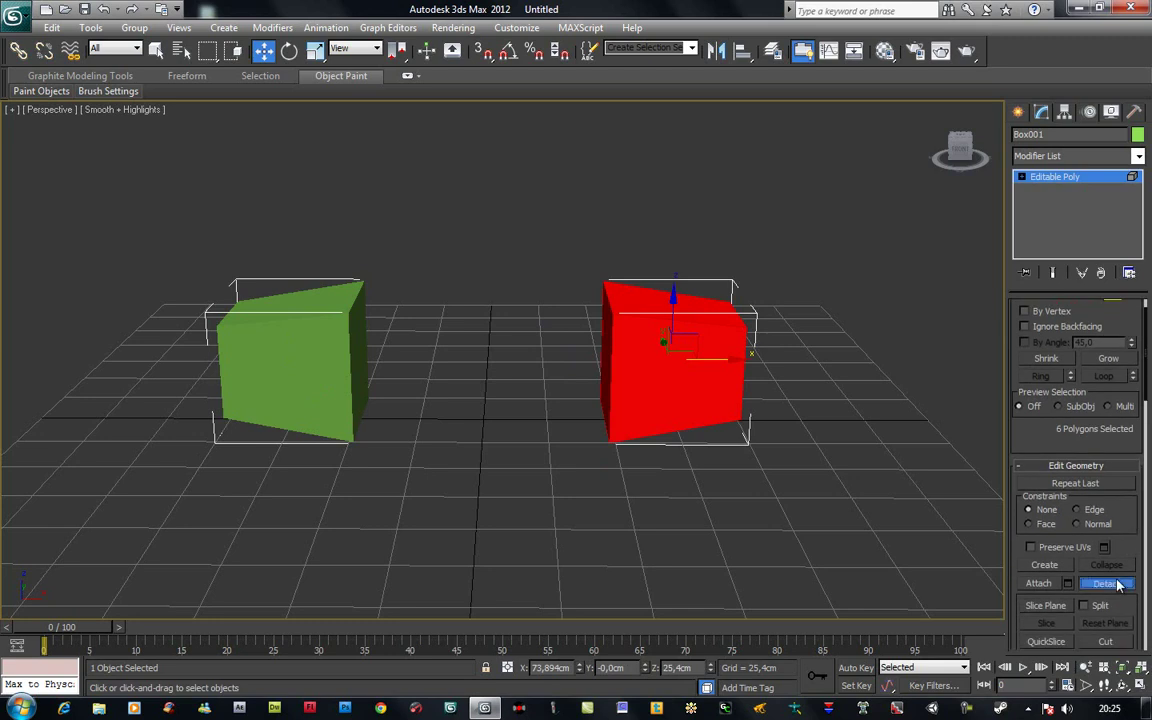
left_click(1106, 583)
- Rename the detached object from Object001 to 'box' and enable Detach As Clone
left_click(510, 378)
left_click_drag(583, 335, 513, 324)
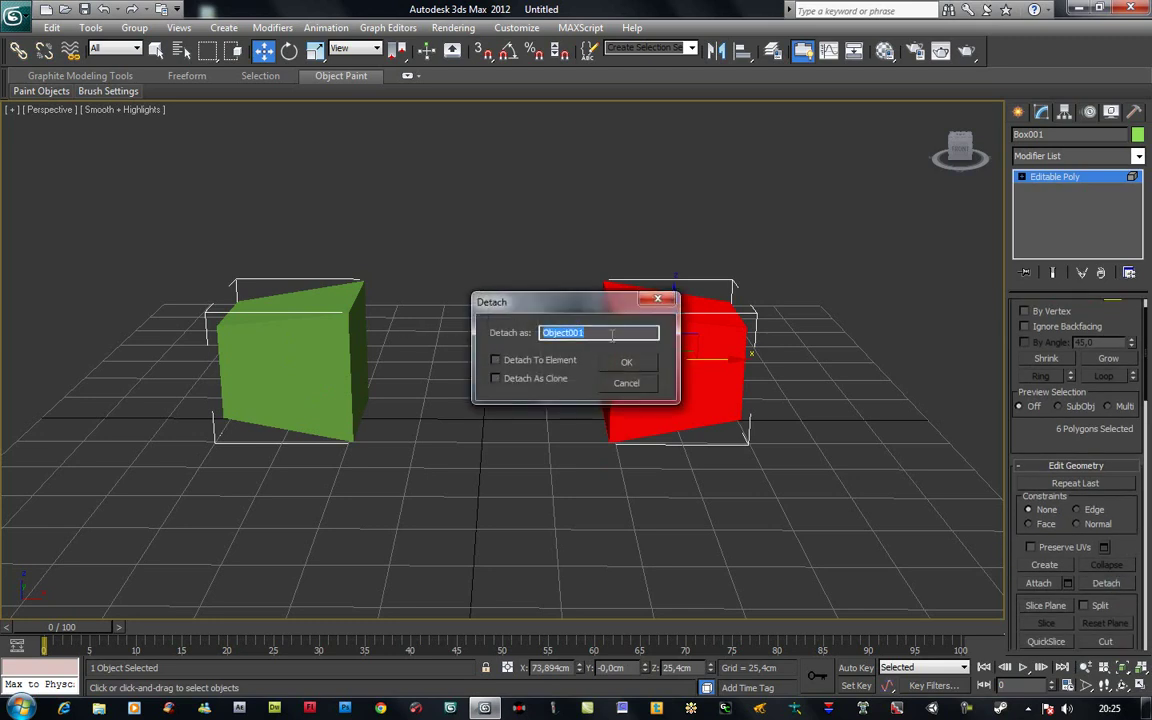
left_click_drag(588, 333, 574, 333)
double_click(560, 332)
type("box")
left_click(497, 379)
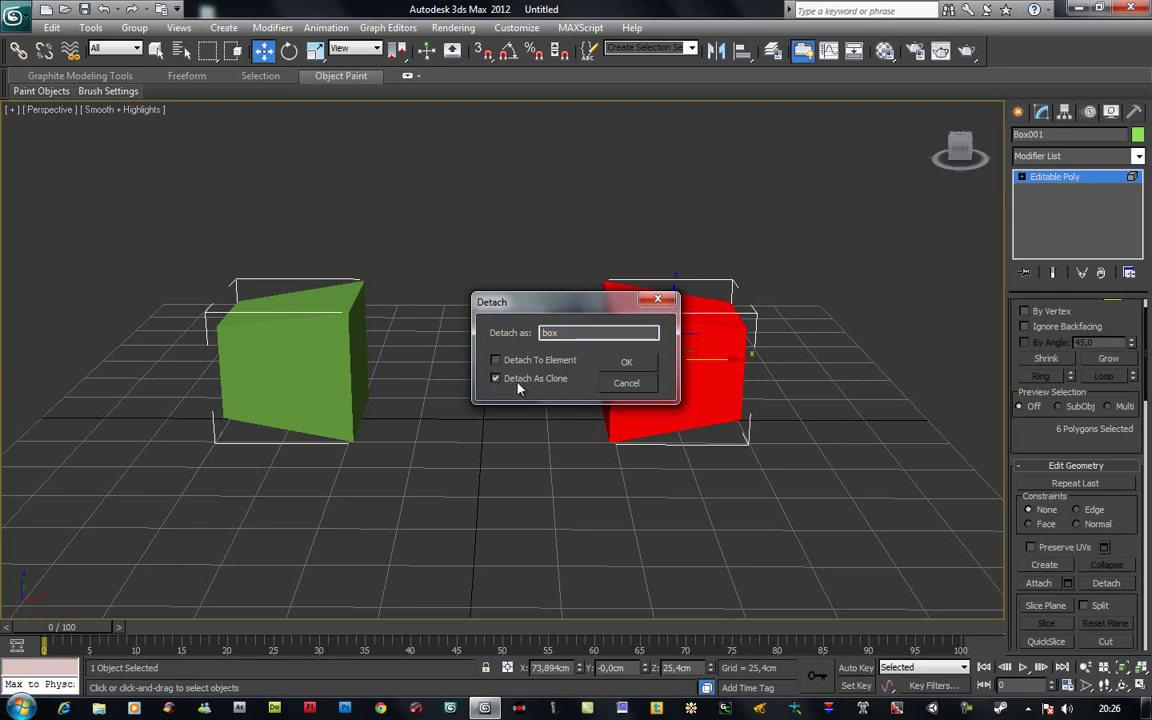
- Confirm detaching the 'box' copy, clear the selection and leave Element mode
left_click(628, 366)
left_click(301, 355)
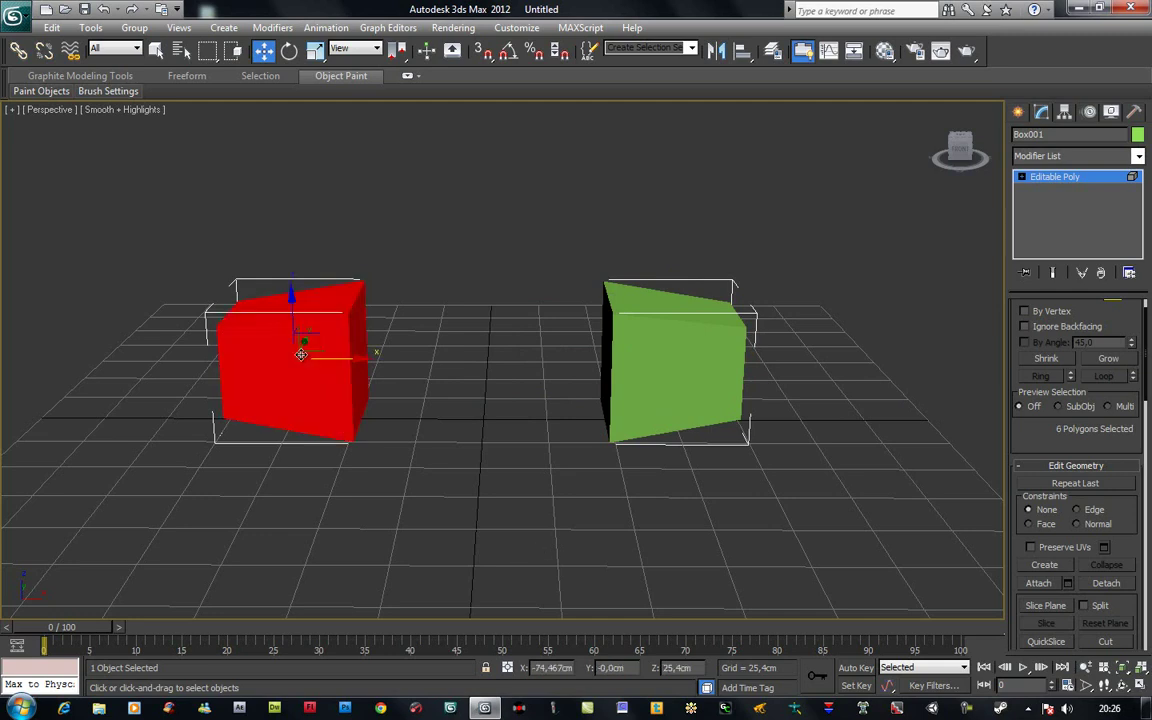
left_click(404, 481)
scroll(1120, 308, "up", 2)
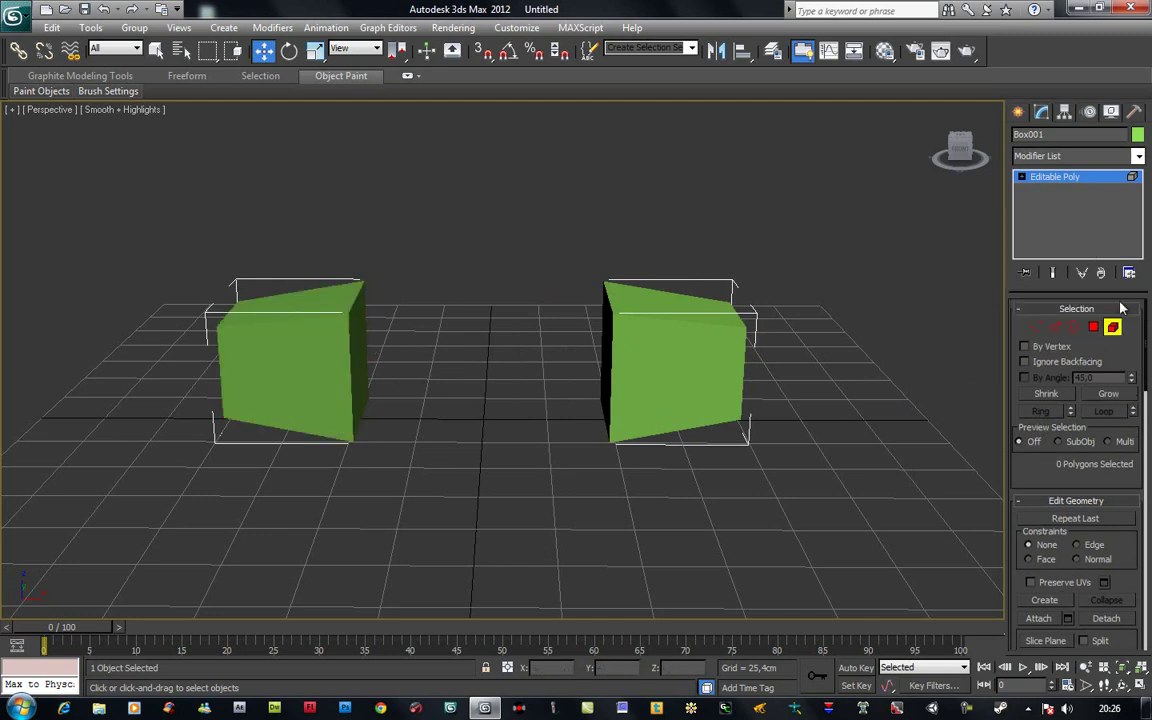
key("5")
- Select the detached right box and Shift-drag a clone of it further right
left_click(1018, 111)
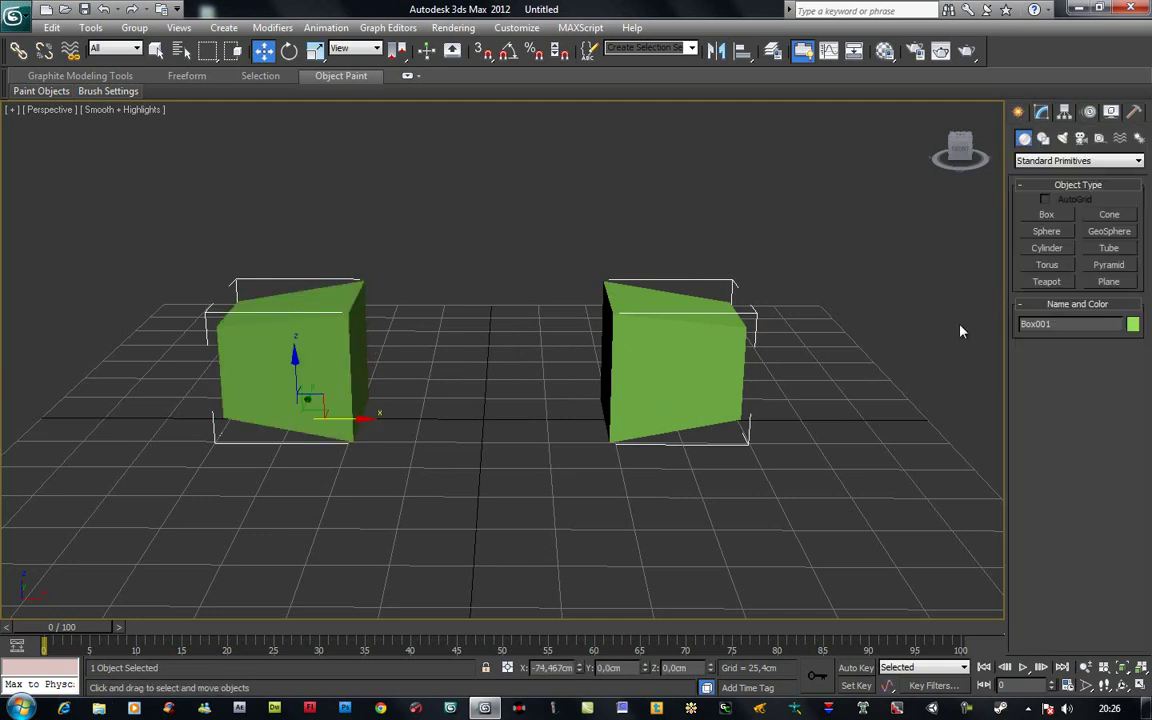
left_click(800, 360)
left_click(360, 355)
left_click(470, 390)
left_click(650, 400)
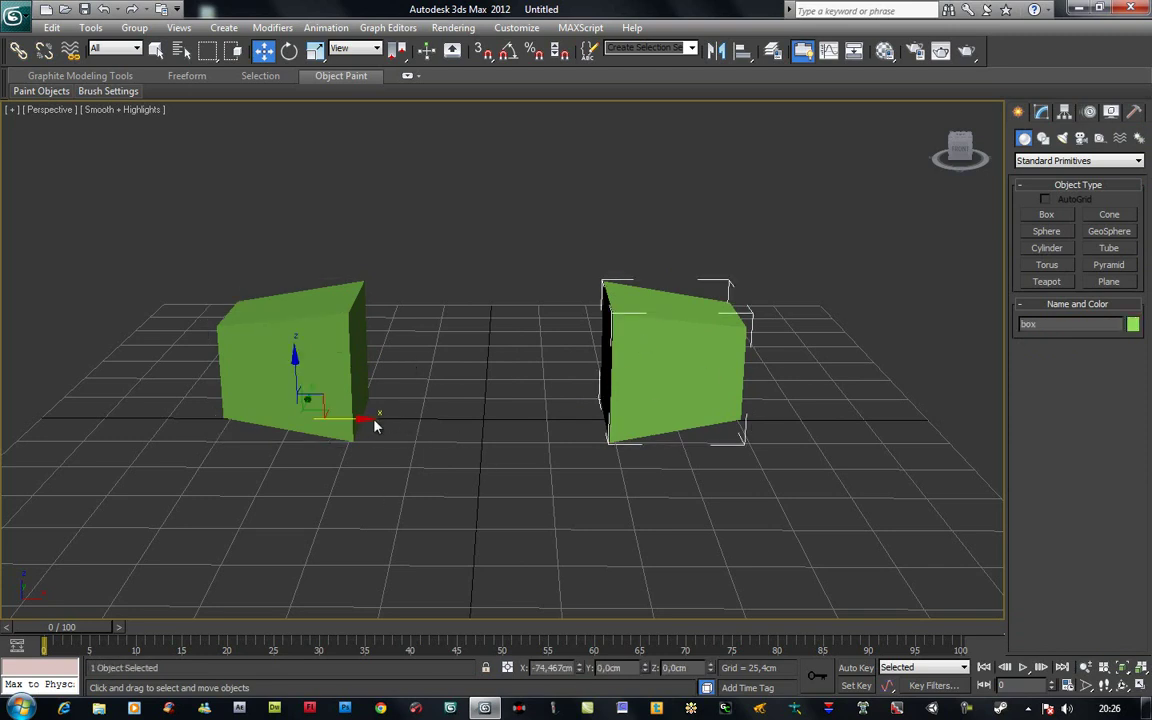
mouse_move(363, 420)
left_mouse_down("shift")
mouse_move(509, 425)
mouse_move(500, 440)
left_mouse_up("shift")
- Undo the extra clone, stepping back and forth through recent changes
left_click(540, 320)
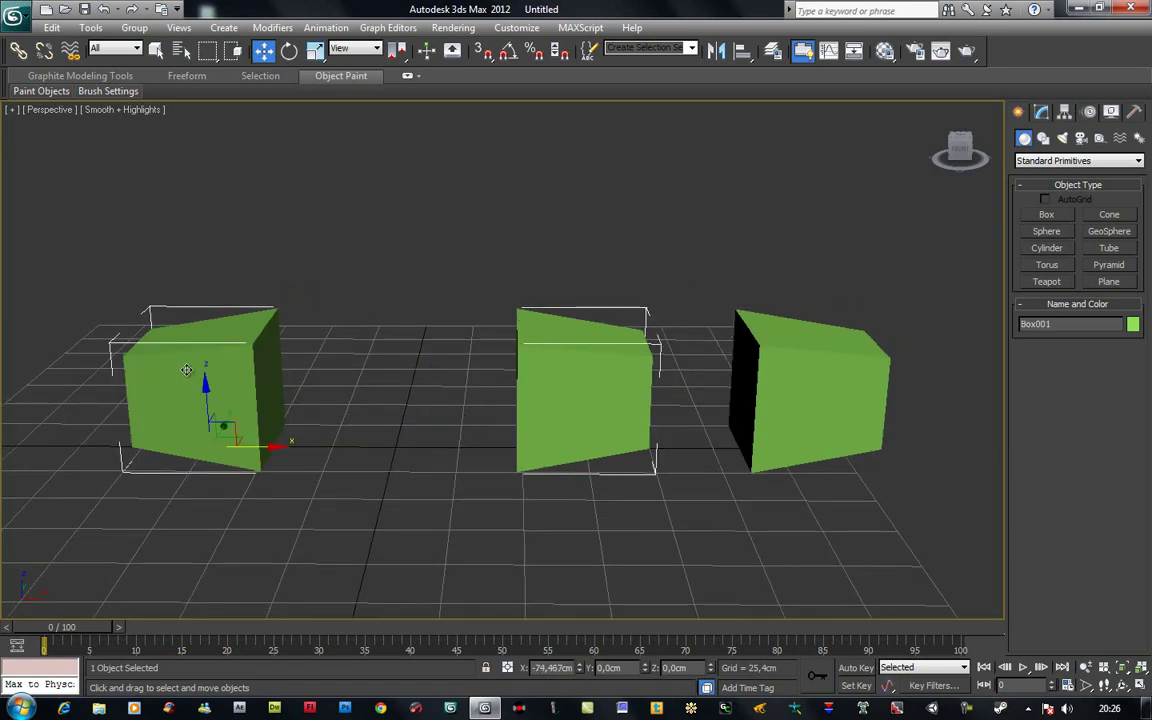
left_click(766, 348)
key("ctrl+z")
key("ctrl+z")
key("ctrl+z")
key("ctrl+y")
key("ctrl+z")
left_click(586, 393)
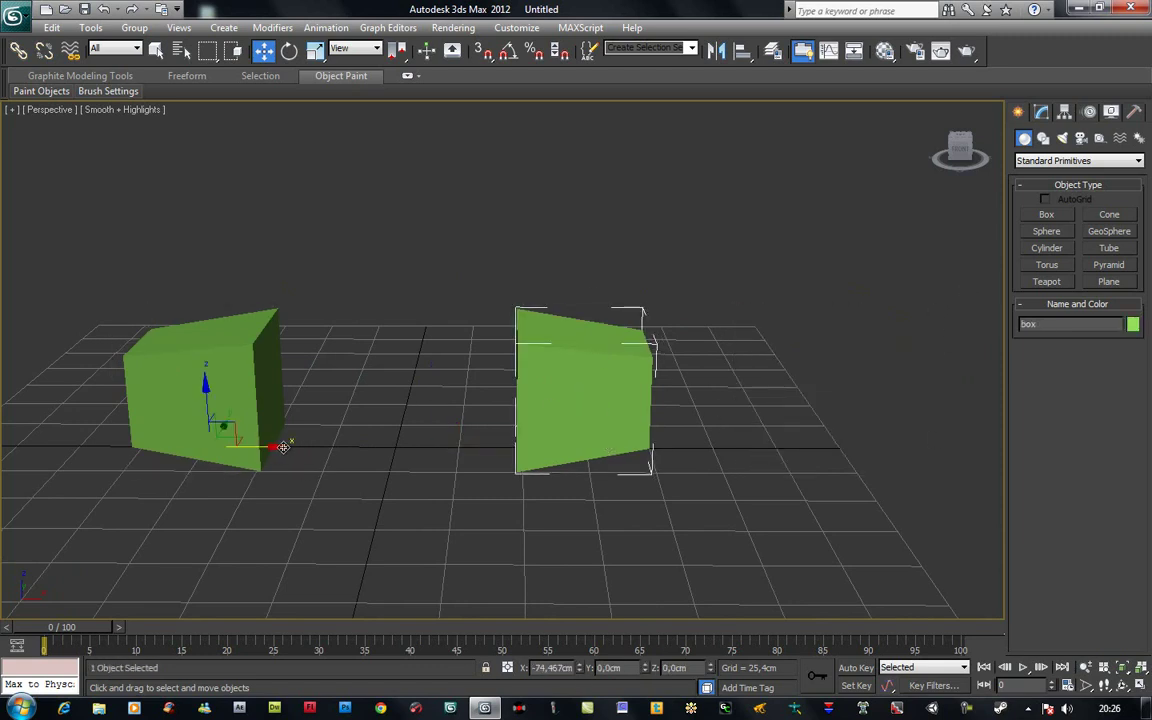
key("ctrl+y")
key("ctrl+z")
key("ctrl+z")
- Detach the right box's element as a separate object with the default name Object001
left_click(1041, 111)
left_click(1111, 326)
left_click(590, 370)
left_click(1106, 618)
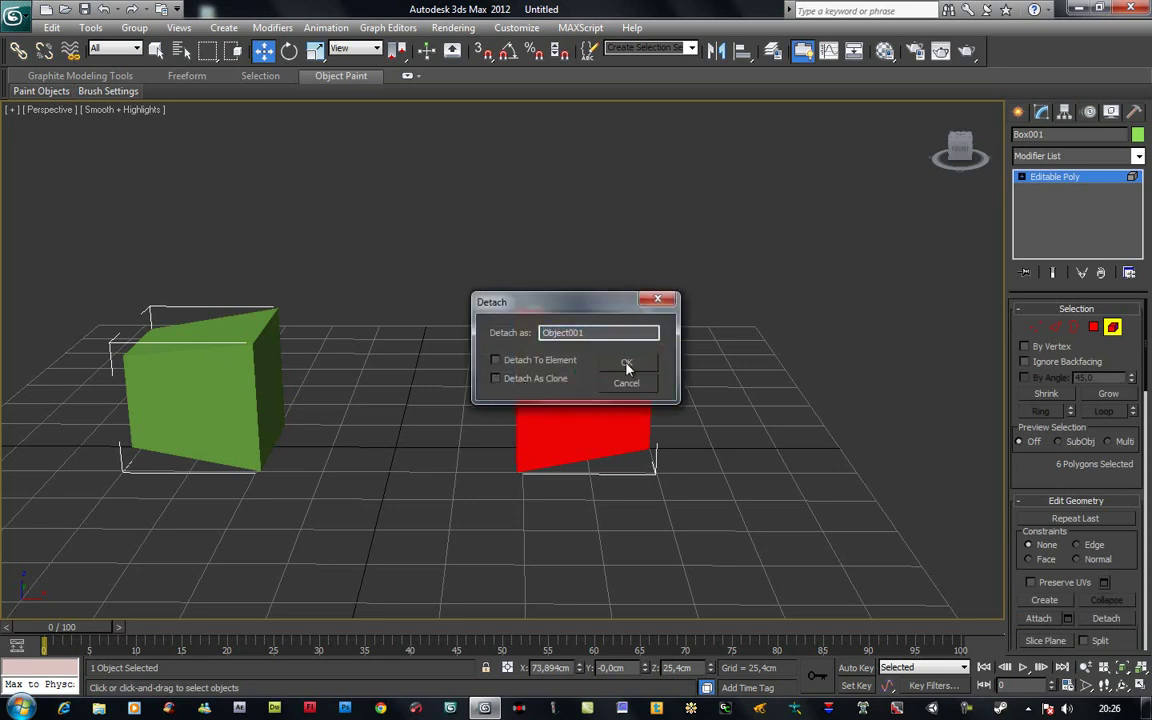
left_click(626, 362)
- Move Object001 right to confirm it is separate, undo the move, and view both boxes from above
left_click(1111, 326)
left_click(506, 406)
left_click(545, 416)
left_click_drag(266, 447, 557, 378)
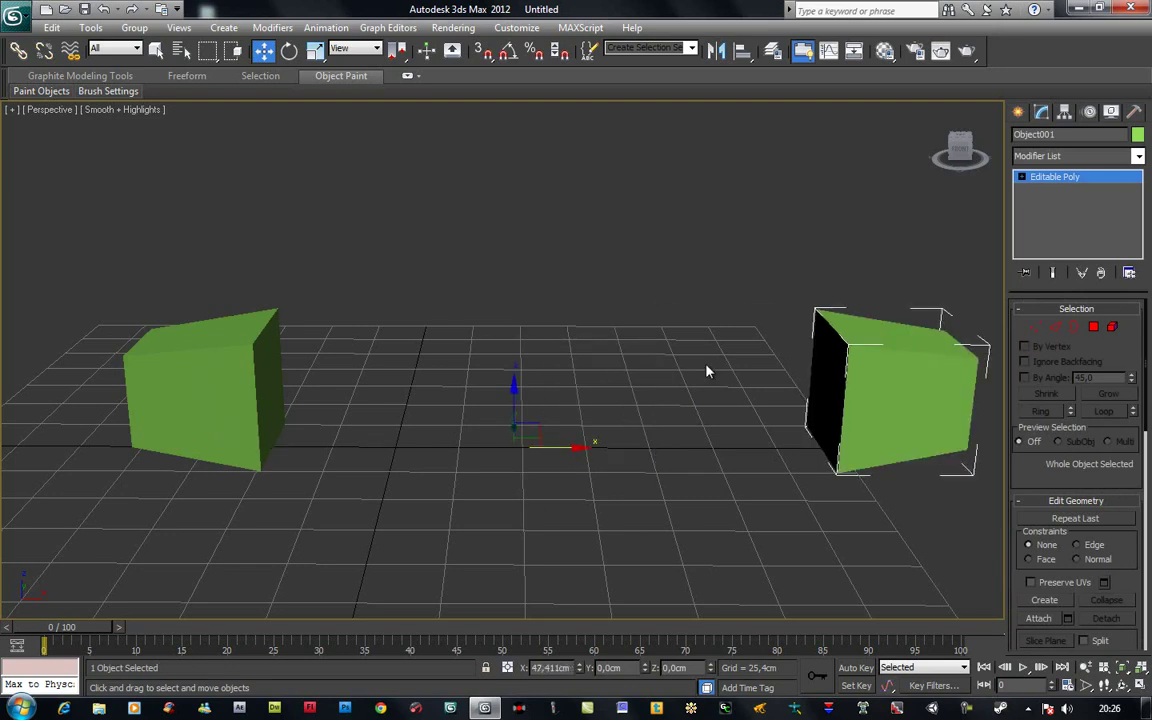
key("ctrl+z")
middle_click_drag(560, 419, 642, 566, "alt")
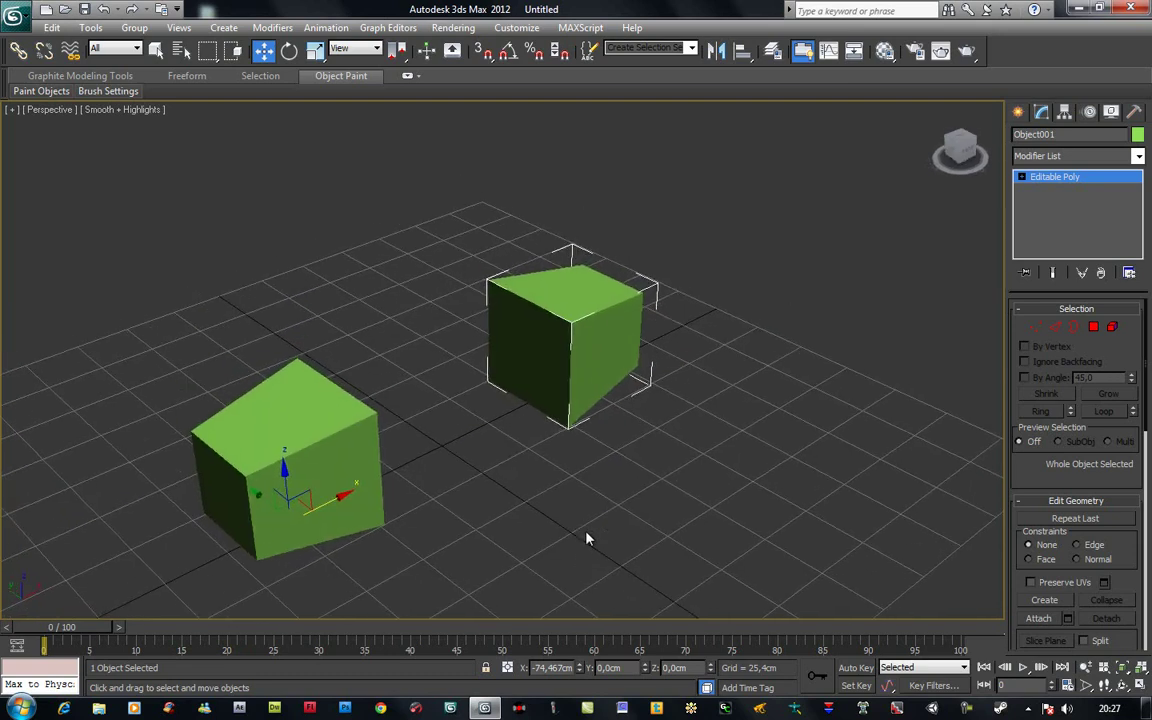